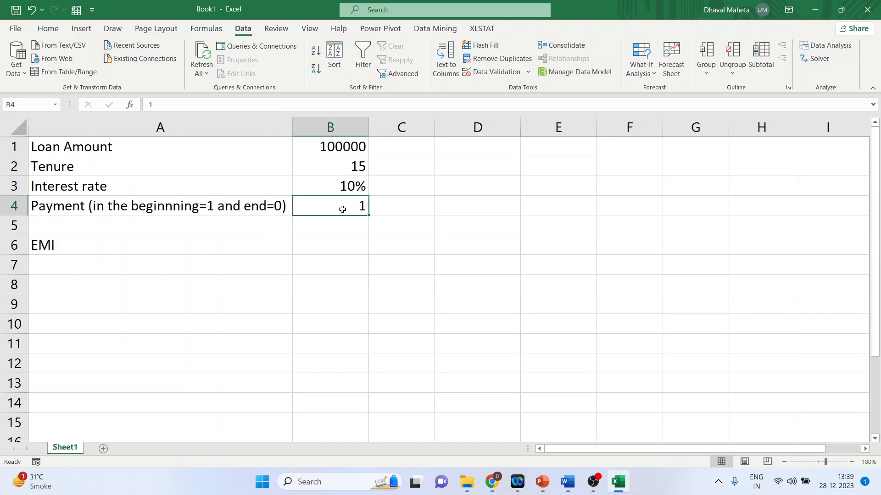
Start a PMT function in cell B6 for the EMI by searching the function list for pmt.
{"action": "left_click", "coordinate": [329, 248]}
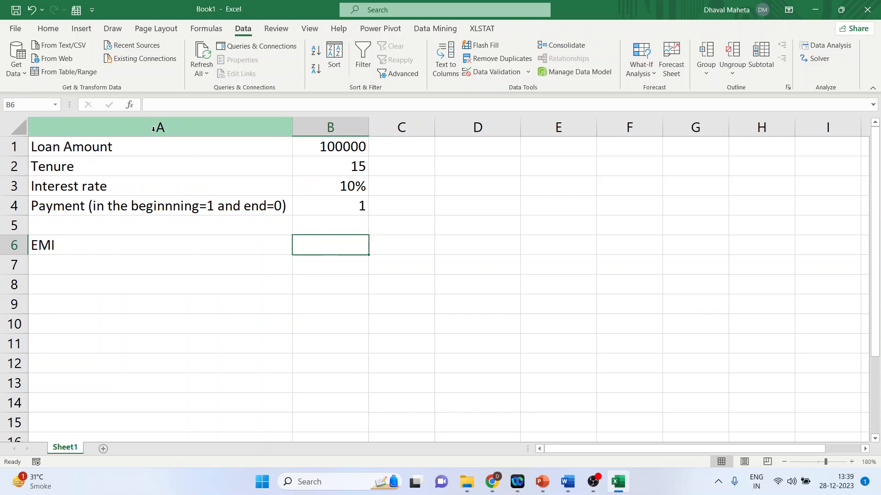
{"action": "left_click", "coordinate": [128, 107]}
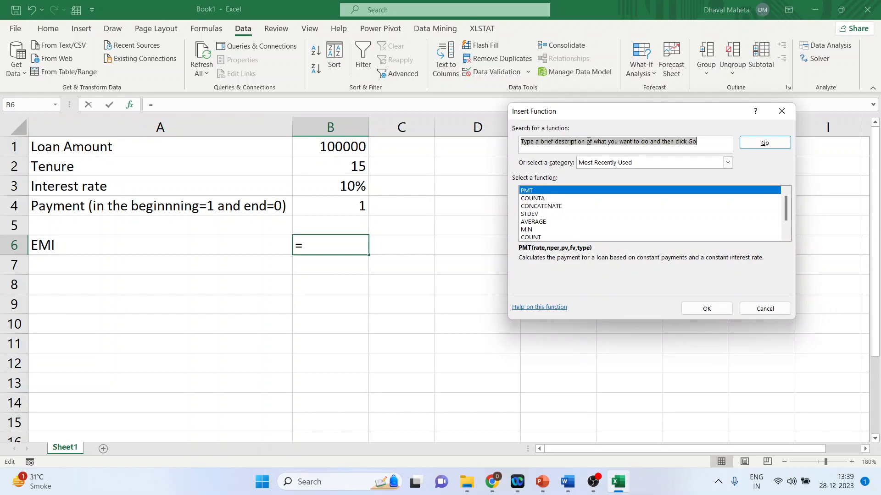
{"action": "type", "text": "pmt"}
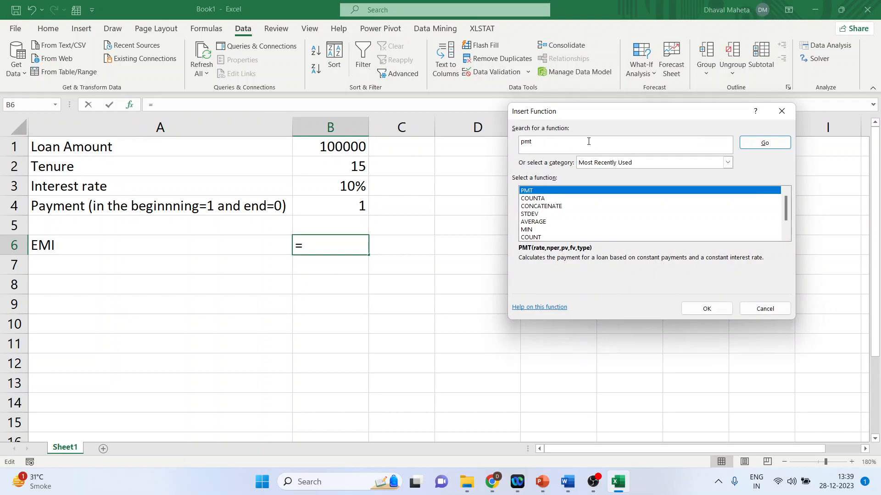
{"action": "left_click", "coordinate": [527, 191]}
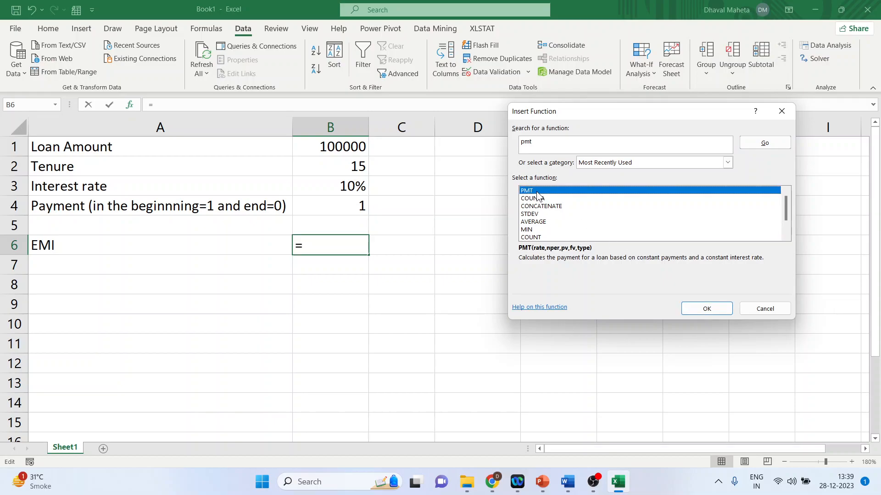
{"action": "left_click", "coordinate": [704, 309]}
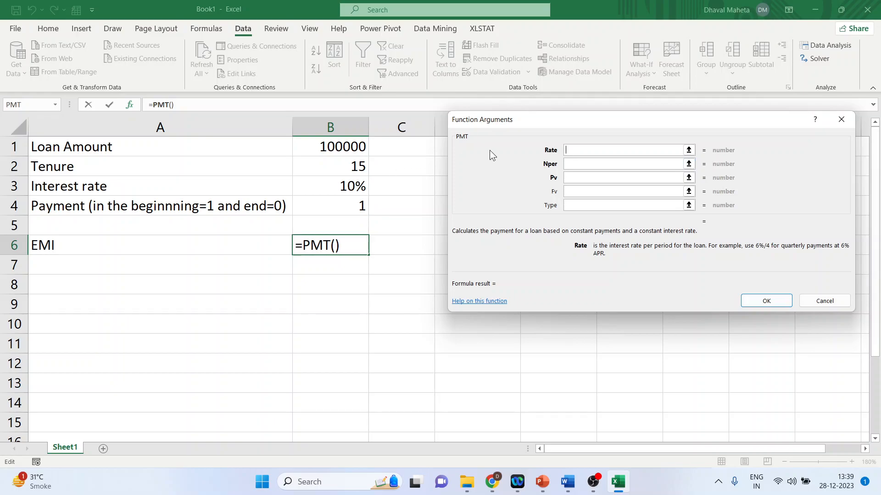
Fill in the PMT arguments with Rate b3/12, Nper 15*12 and Pv B1, and confirm the formula.
{"action": "type", "text": "b3/12"}
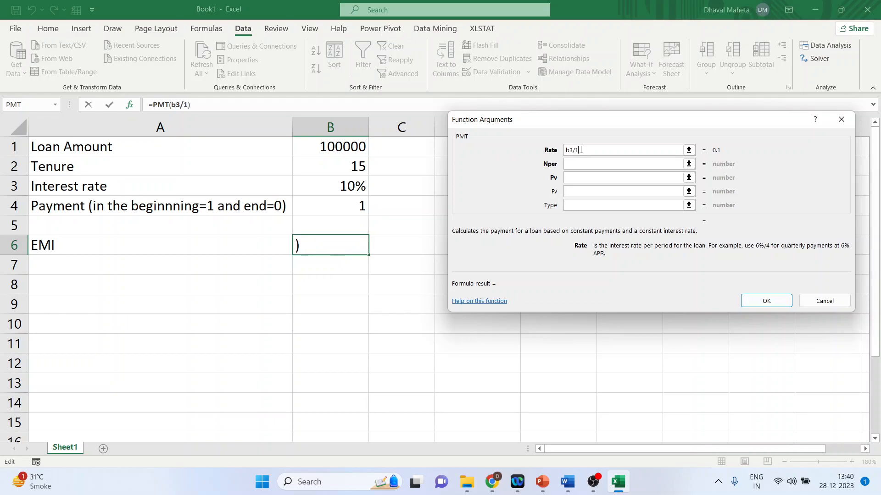
{"action": "left_click", "coordinate": [575, 166]}
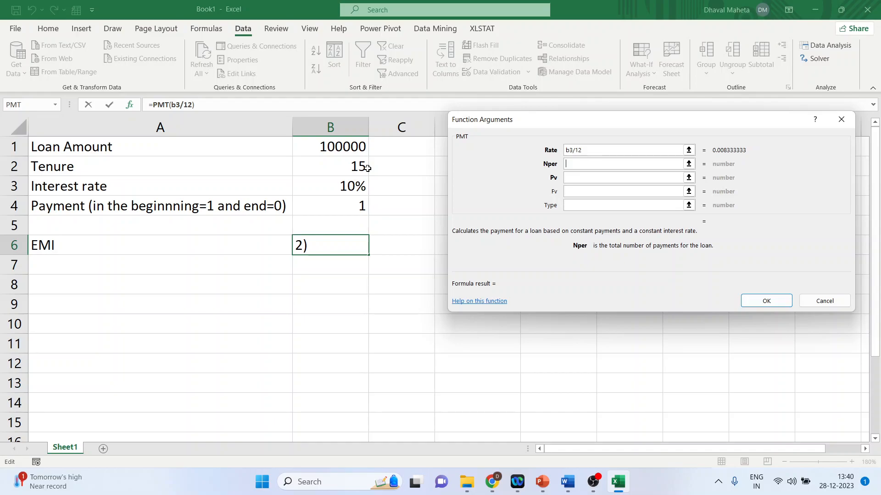
{"action": "type", "text": "15*12"}
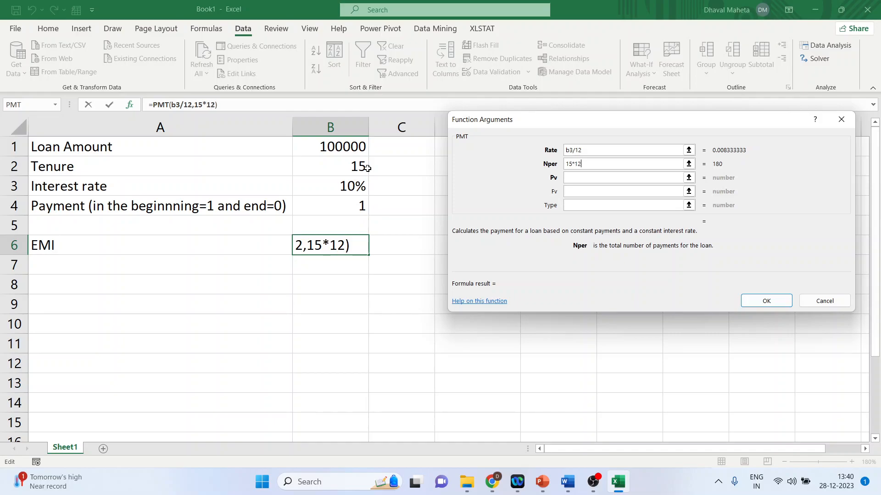
{"action": "left_click", "coordinate": [578, 178]}
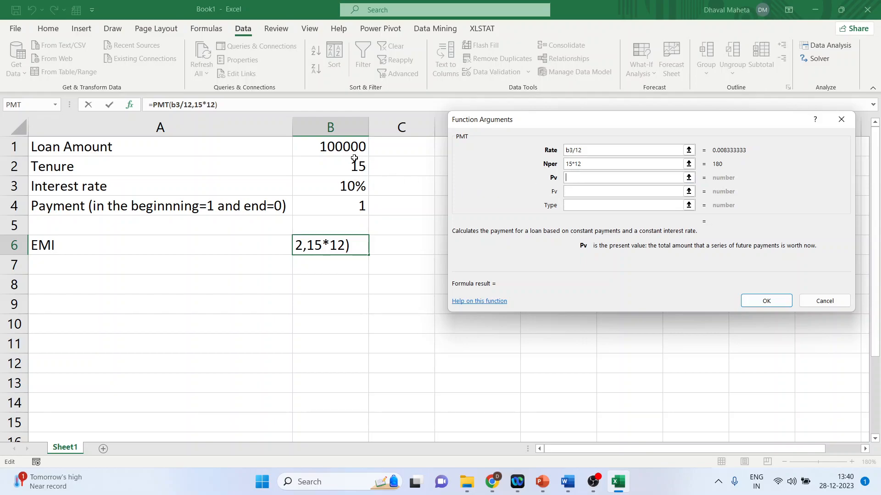
{"action": "left_click", "coordinate": [340, 147]}
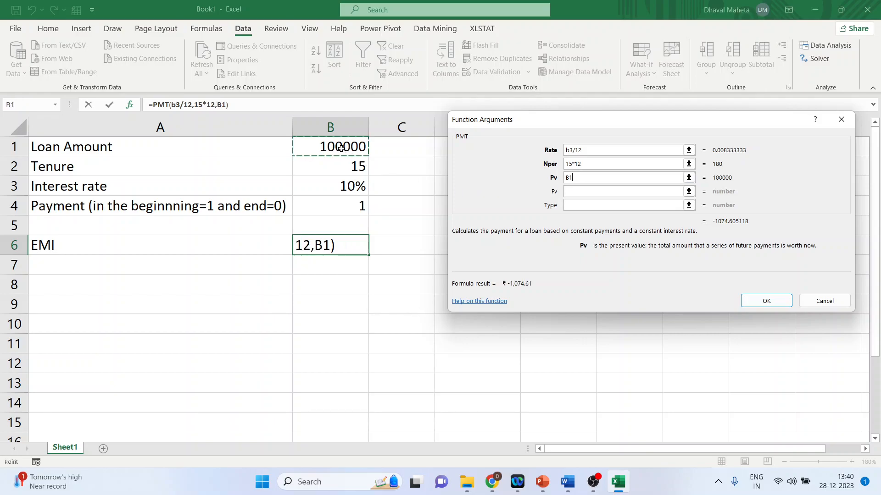
{"action": "left_click", "coordinate": [750, 301]}
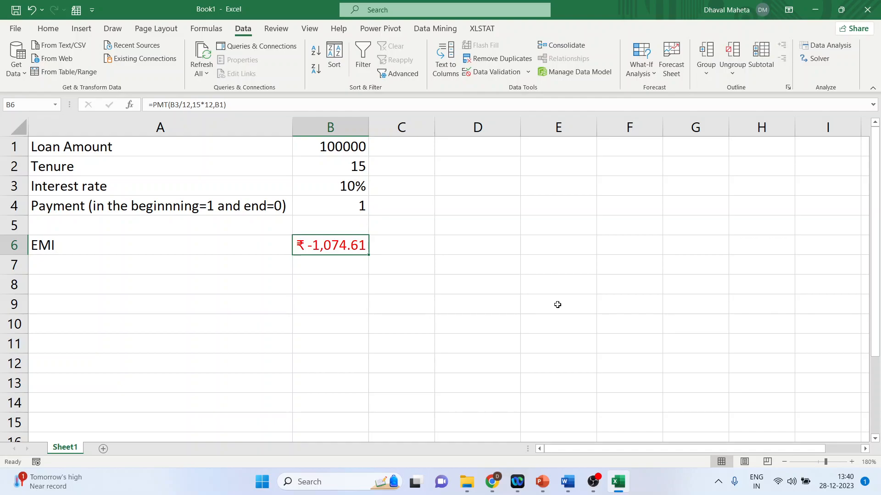
Label D1 as Interest Rate and enter =b6 in E1 to reference the EMI result.
{"action": "left_click", "coordinate": [468, 148]}
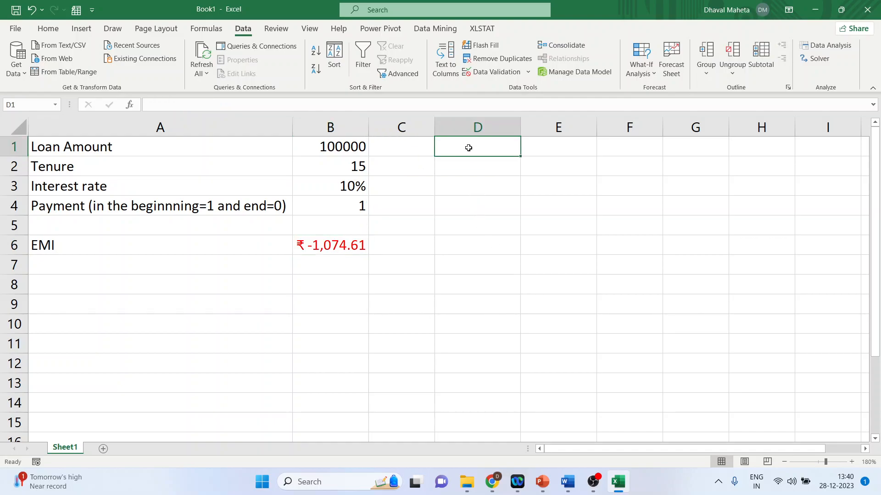
{"action": "type", "text": "Interest"}
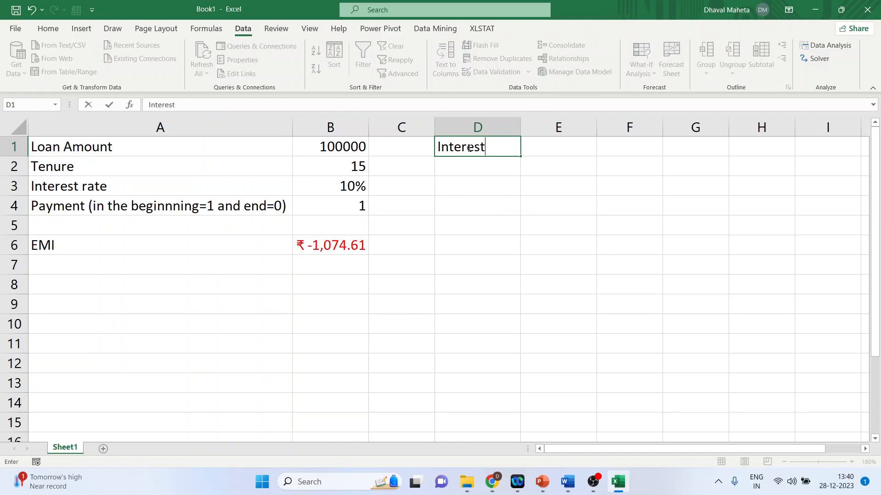
{"action": "type", "text": " Rate"}
{"action": "key", "text": "Return"}
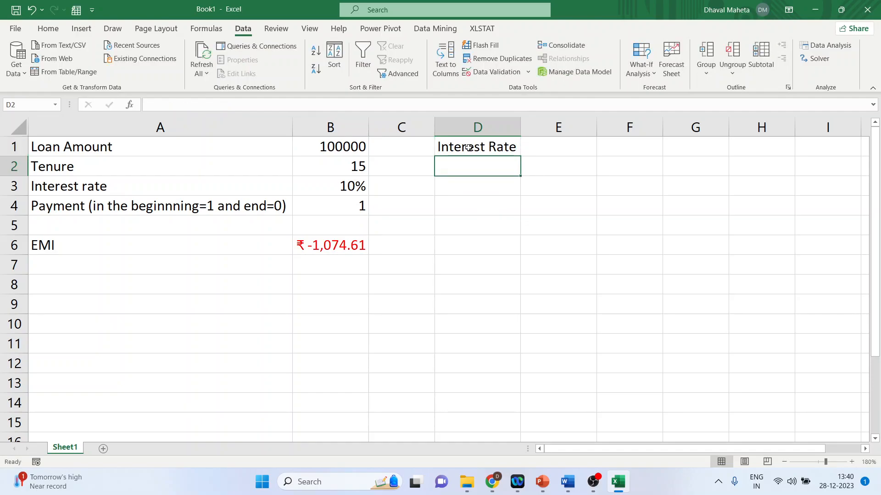
{"action": "left_click", "coordinate": [554, 142]}
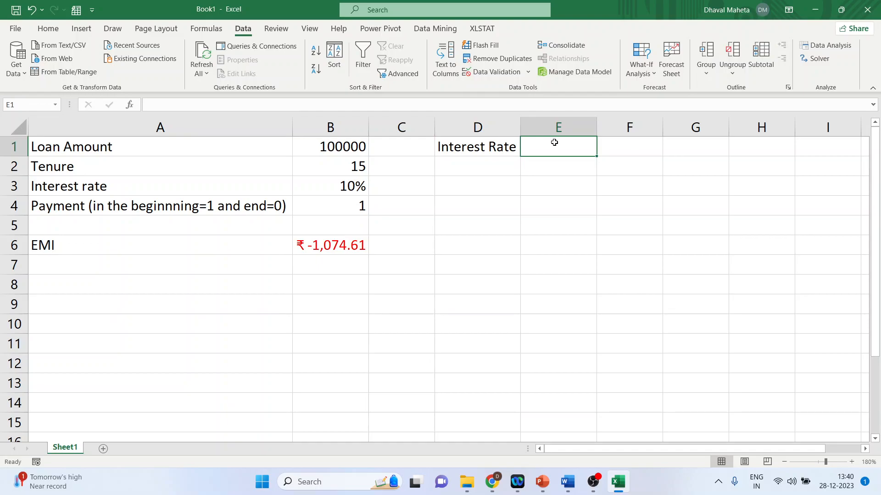
{"action": "type", "text": "=b6"}
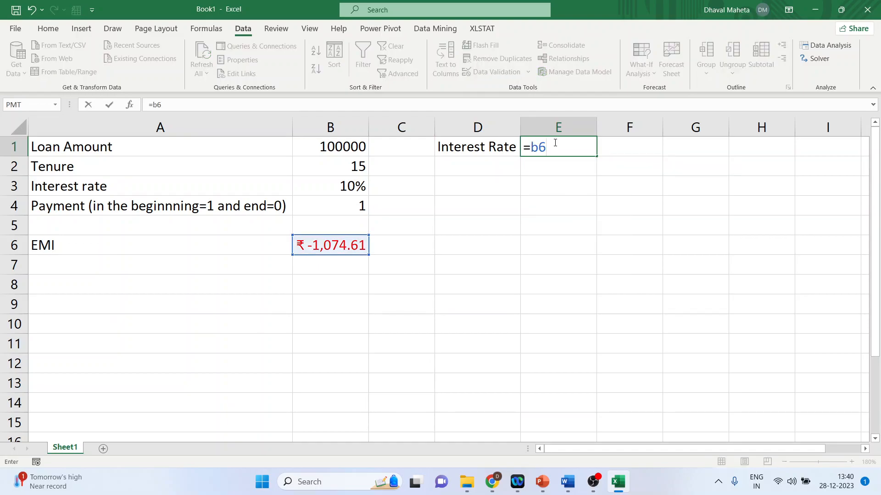
{"action": "key", "text": "Return"}
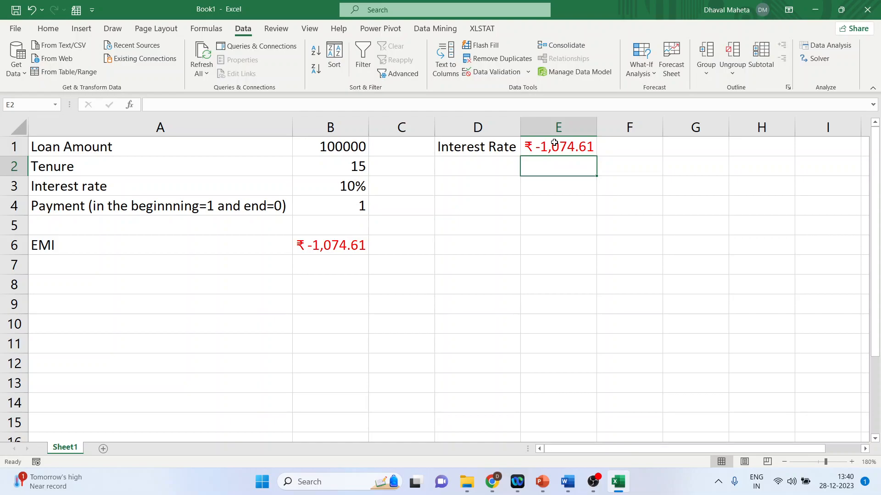
Enter the interest rates 11%, 12%, 13% and 14% down cells D2 to D5.
{"action": "left_click", "coordinate": [498, 169]}
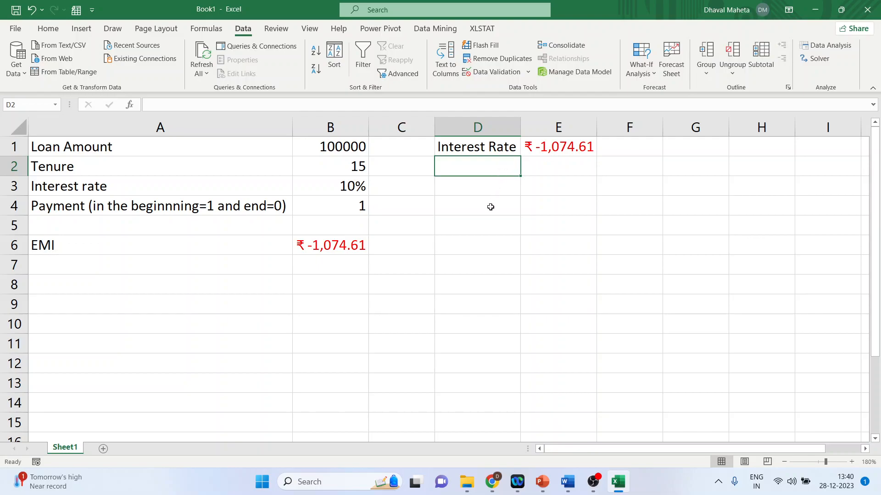
{"action": "type", "text": "11%"}
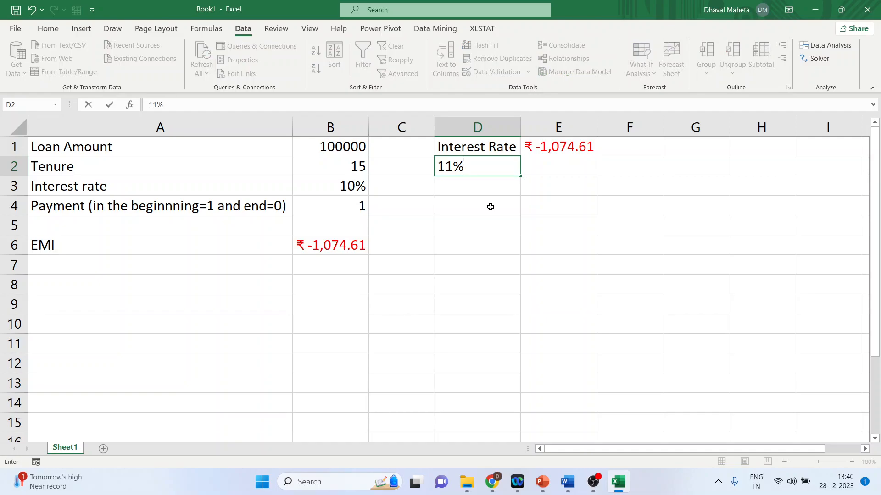
{"action": "key", "text": "Return"}
{"action": "type", "text": "12%"}
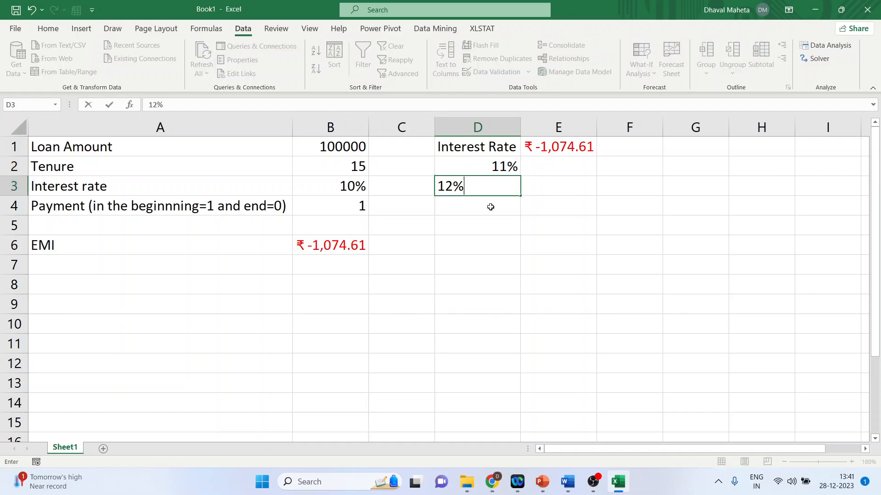
{"action": "key", "text": "Return"}
{"action": "type", "text": "13"}
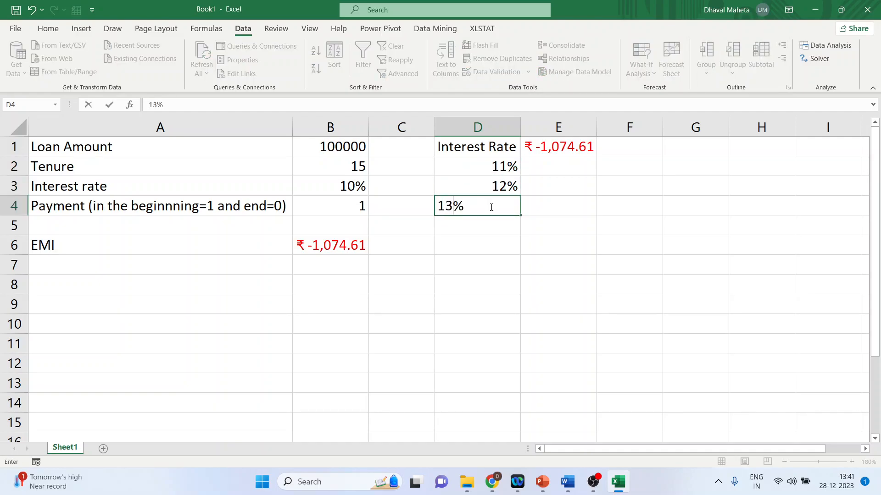
{"action": "key", "text": "Return"}
{"action": "type", "text": "14"}
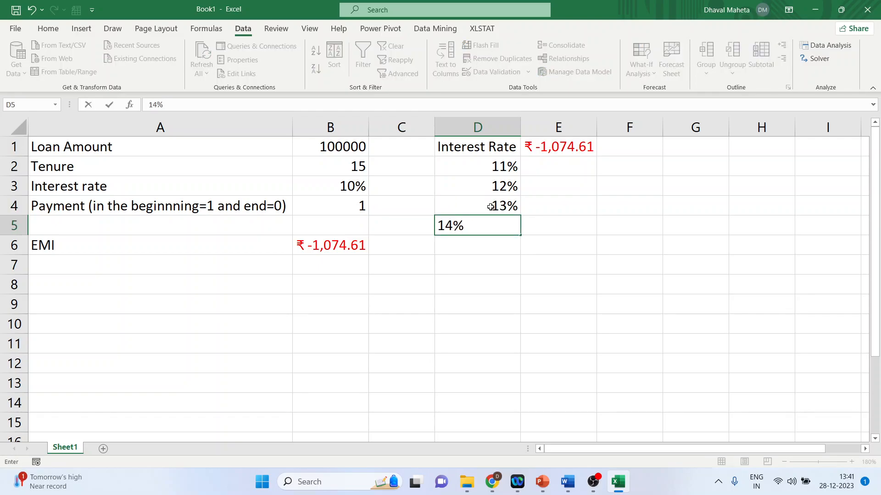
{"action": "key", "text": "Return"}
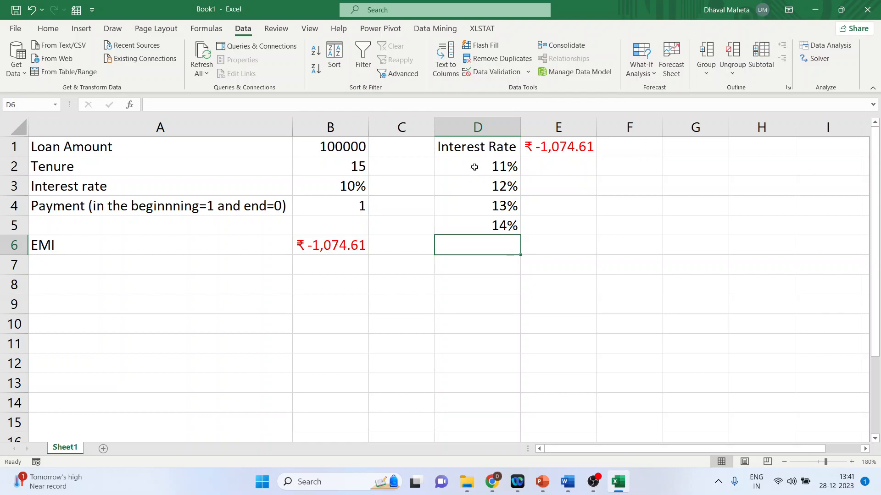
Create a one-variable Data Table over D1:E5 using B3 as the column input cell.
{"action": "left_click_drag", "start_coordinate": [481, 146], "coordinate": [561, 220]}
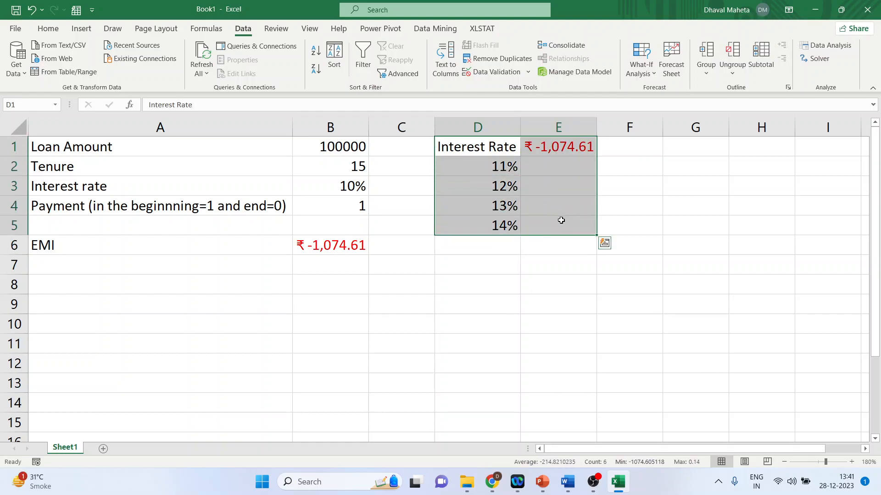
{"action": "left_click", "coordinate": [652, 75]}
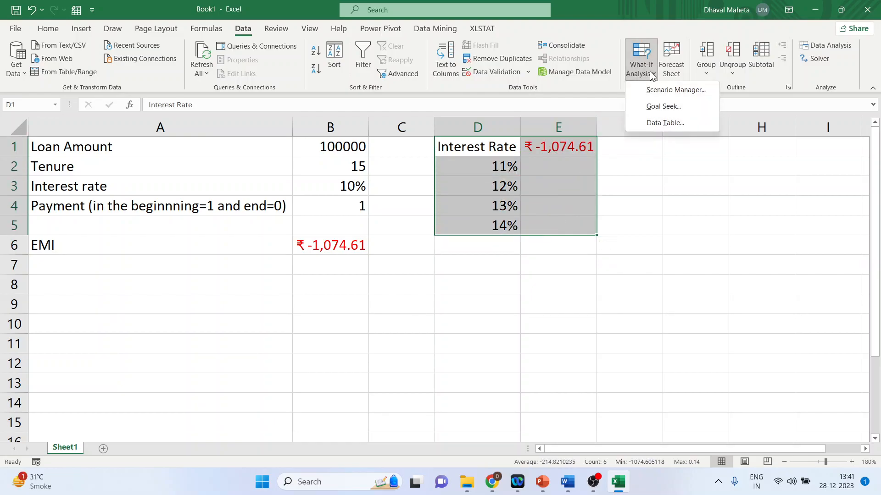
{"action": "left_click", "coordinate": [667, 125]}
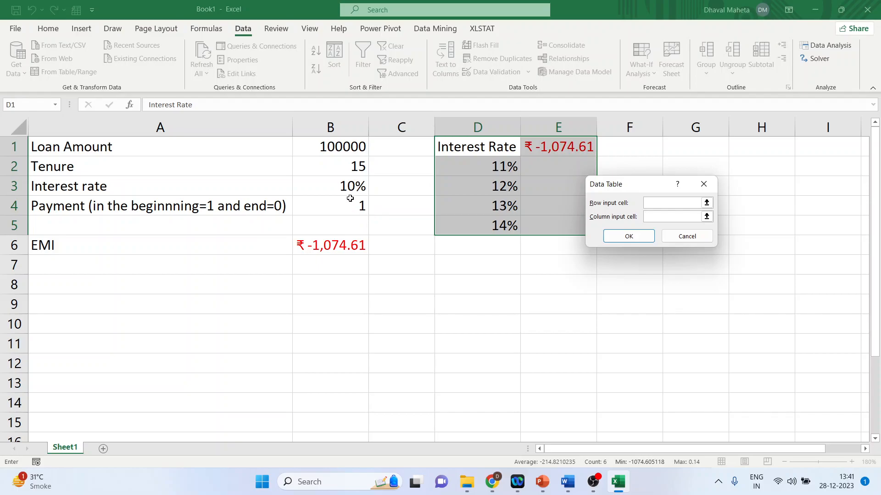
{"action": "left_click", "coordinate": [344, 186]}
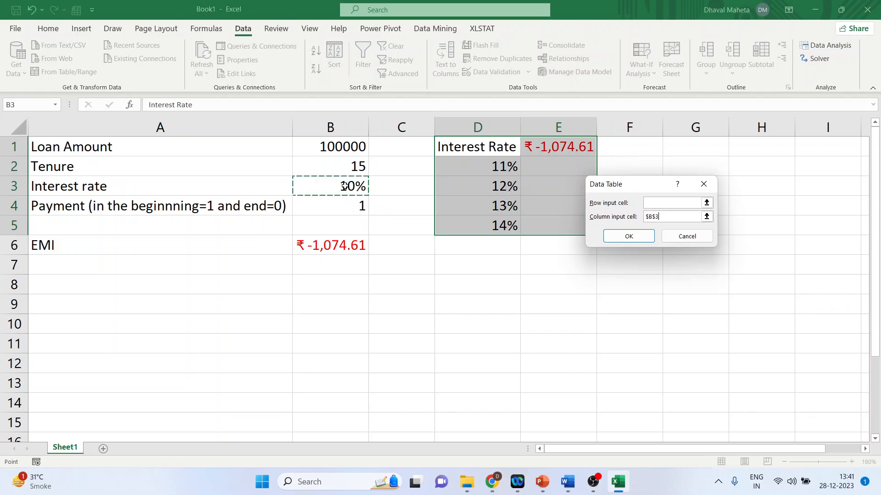
{"action": "left_click", "coordinate": [616, 237]}
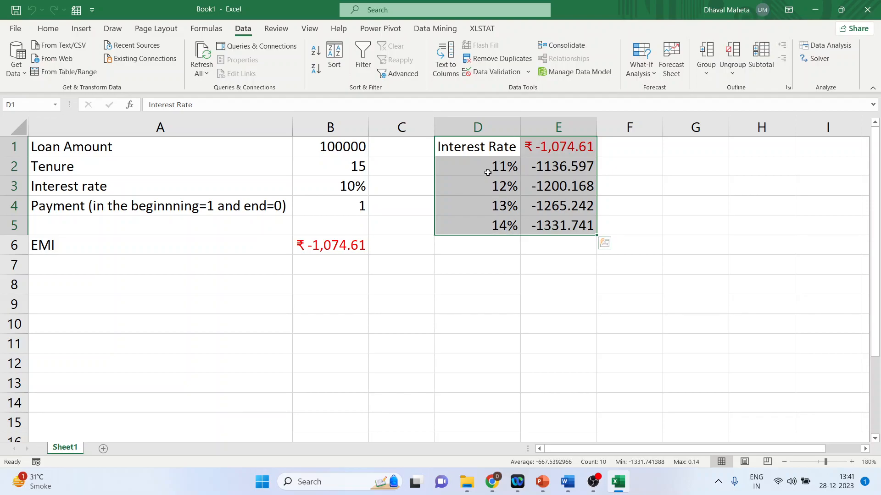
Switch to PowerPoint and present the slide explaining Excel data tables, then exit the slideshow.
{"action": "left_click", "coordinate": [542, 481]}
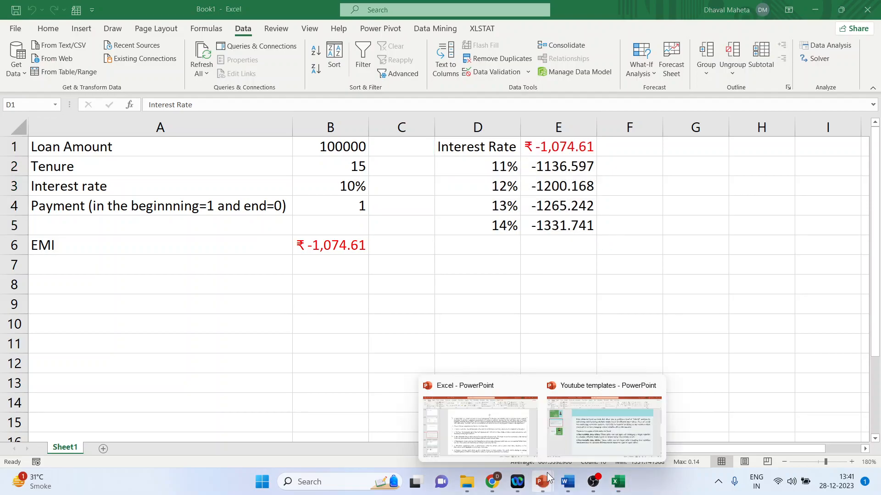
{"action": "left_click", "coordinate": [580, 447]}
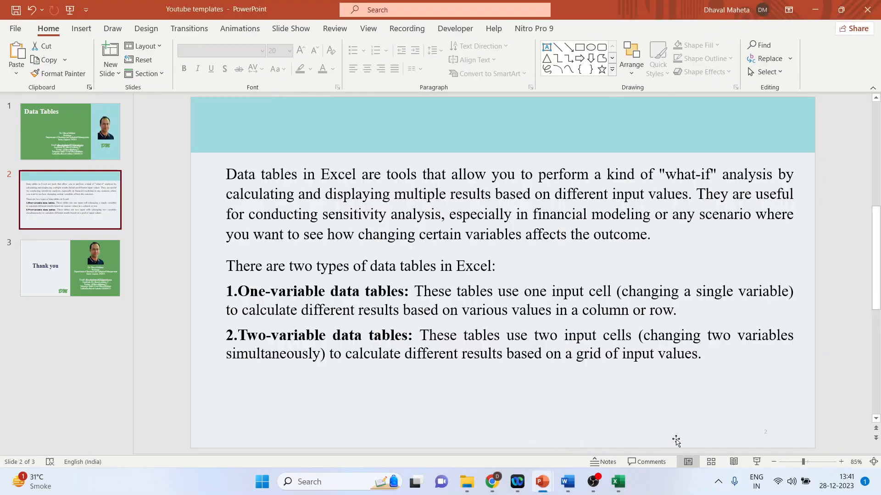
{"action": "left_click", "coordinate": [756, 460]}
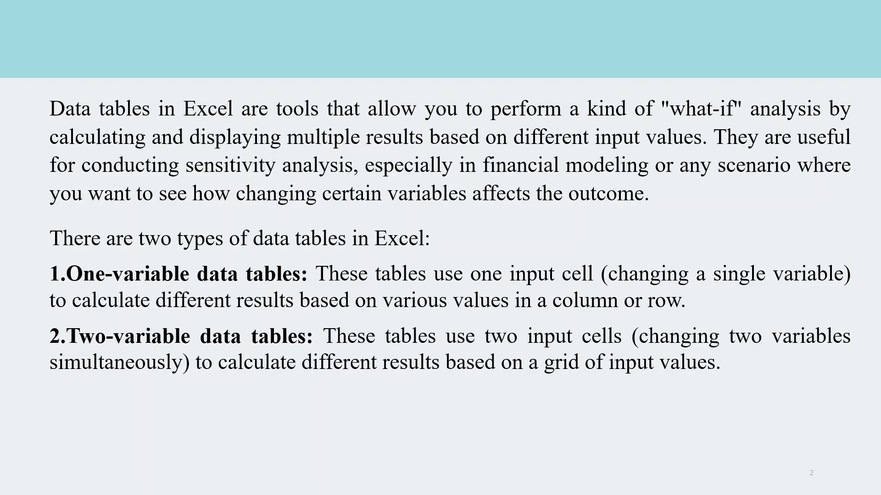
{"action": "key", "text": "Escape"}
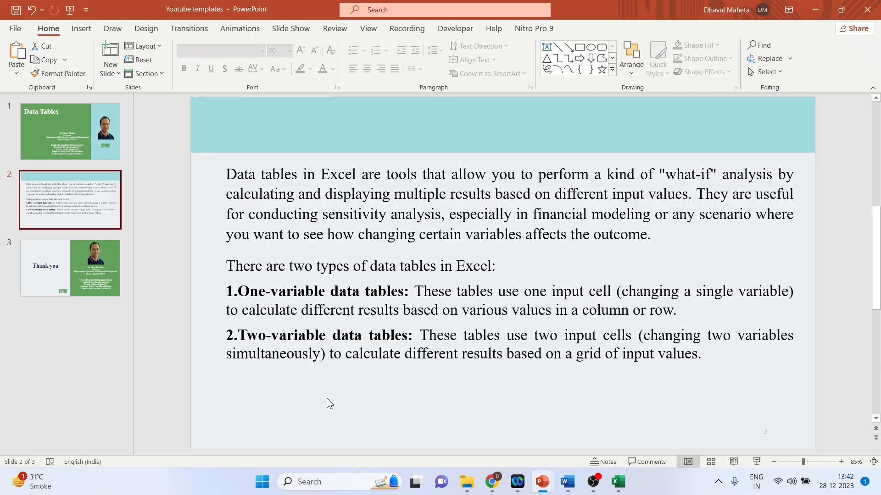
Switch to Excel and enter the tenure values 10, 11, 12, 13 and 14 across cells J1 to N1.
{"action": "left_click", "coordinate": [618, 481]}
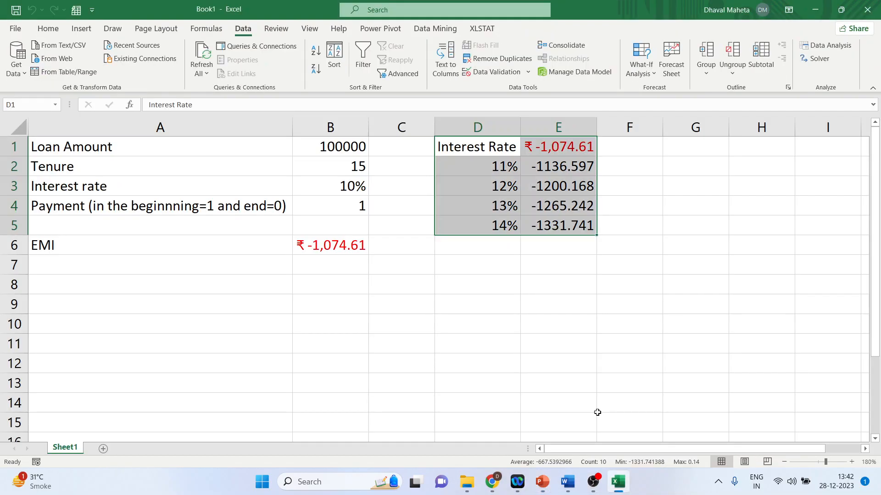
{"action": "key", "text": "ctrl+minus"}
{"action": "left_click", "coordinate": [666, 253]}
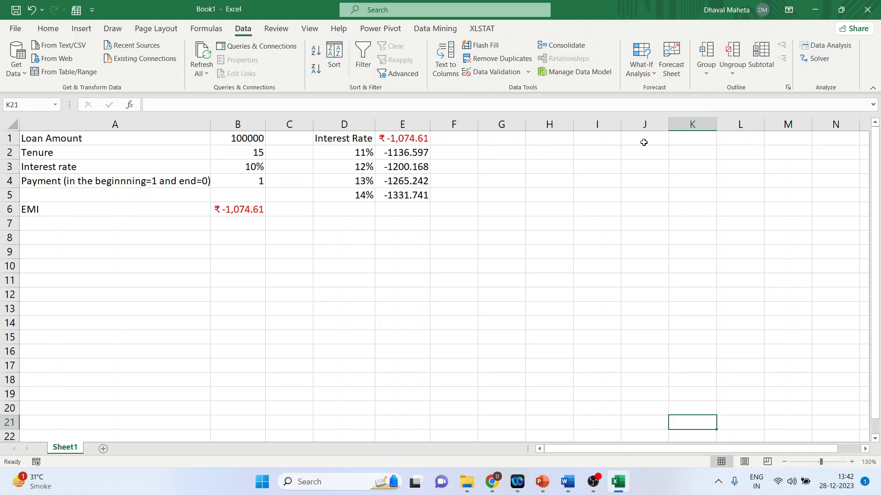
{"action": "left_click", "coordinate": [644, 142]}
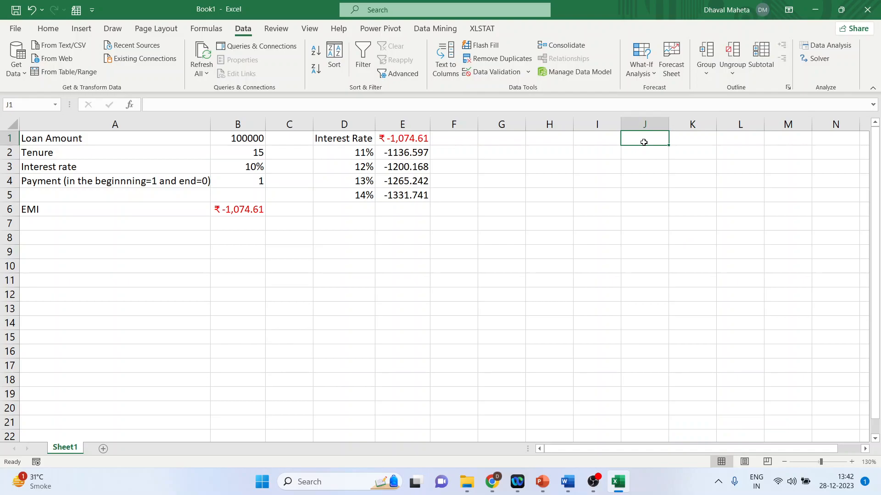
{"action": "type", "text": "10"}
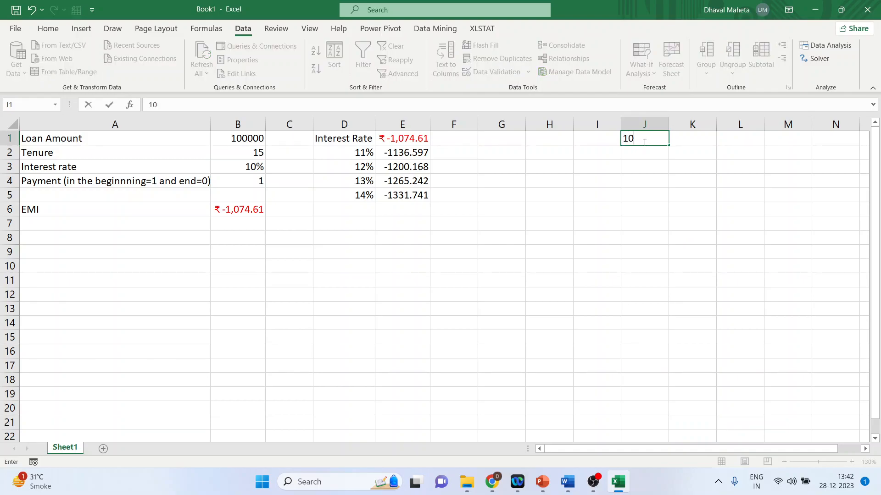
{"action": "left_click", "coordinate": [690, 142]}
{"action": "type", "text": "11"}
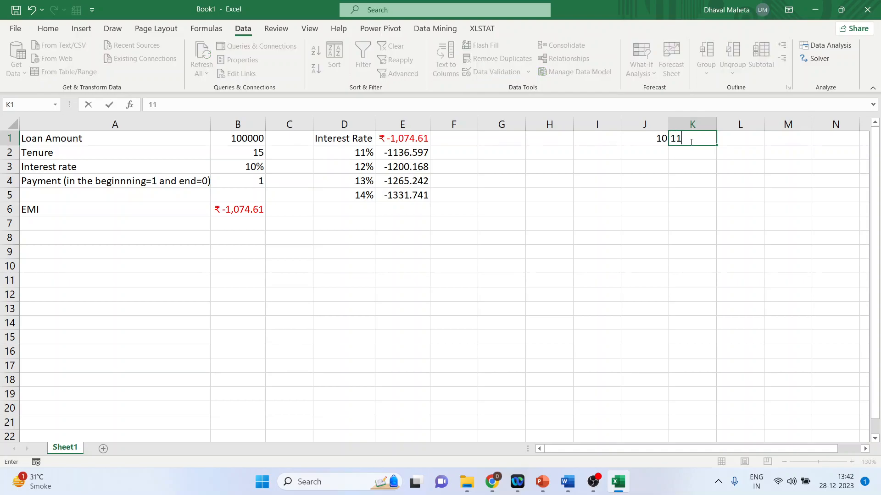
{"action": "left_click", "coordinate": [736, 141]}
{"action": "type", "text": "12"}
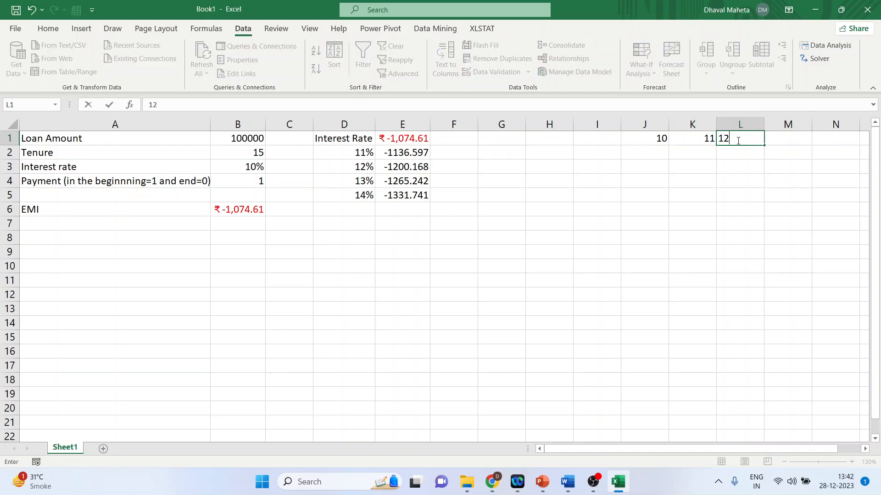
{"action": "left_click", "coordinate": [737, 178]}
{"action": "left_click", "coordinate": [789, 140]}
{"action": "type", "text": "13"}
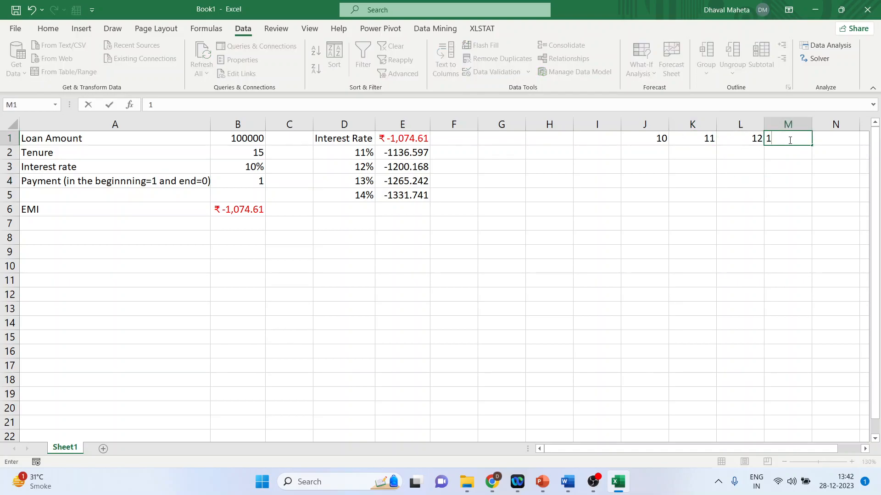
{"action": "left_click", "coordinate": [801, 164]}
{"action": "left_click", "coordinate": [831, 139]}
{"action": "type", "text": "14"}
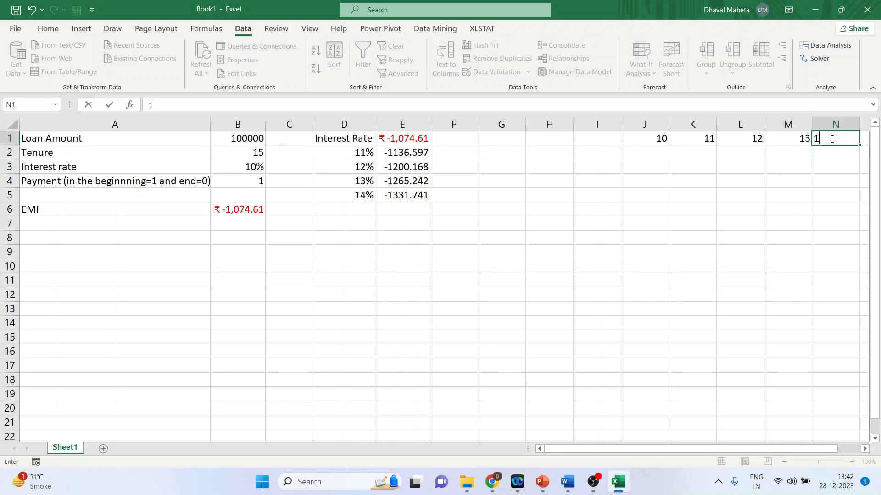
{"action": "left_click", "coordinate": [828, 166]}
Enter the interest rates 10%, 11%, 12%, 13%, 14% and 15% down cells I2 to I7.
{"action": "left_click", "coordinate": [598, 156]}
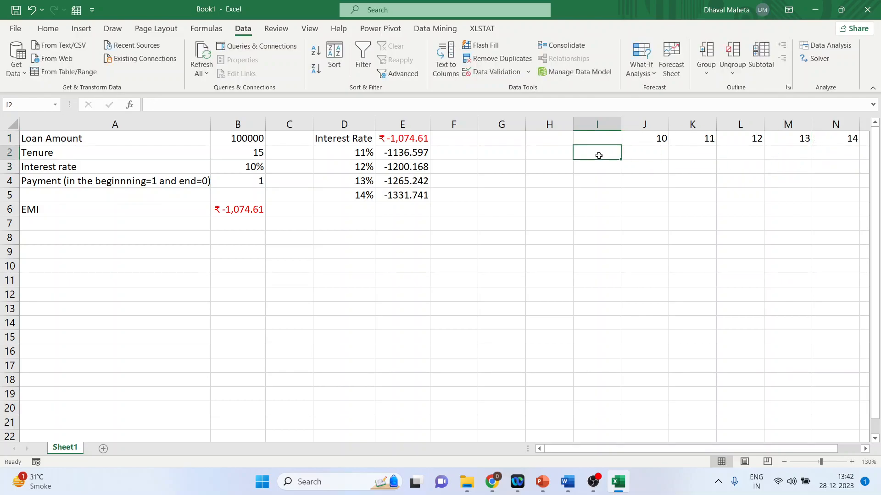
{"action": "type", "text": "10%"}
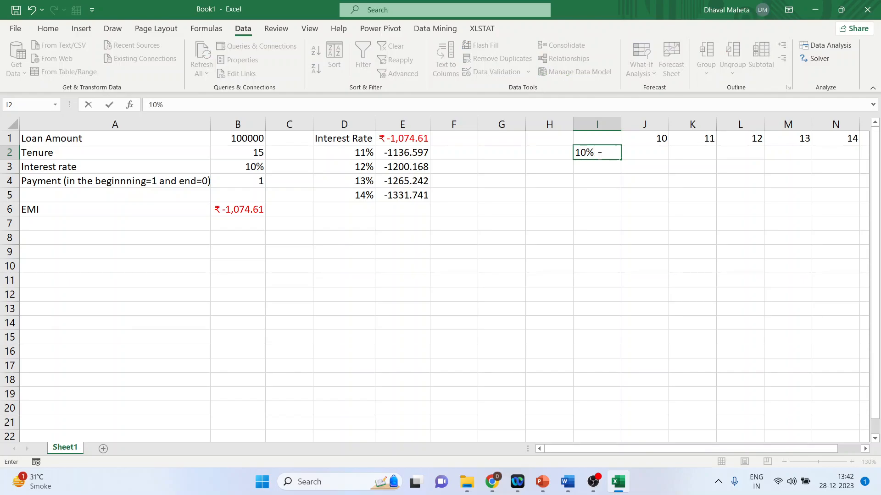
{"action": "key", "text": "Return"}
{"action": "type", "text": "11%"}
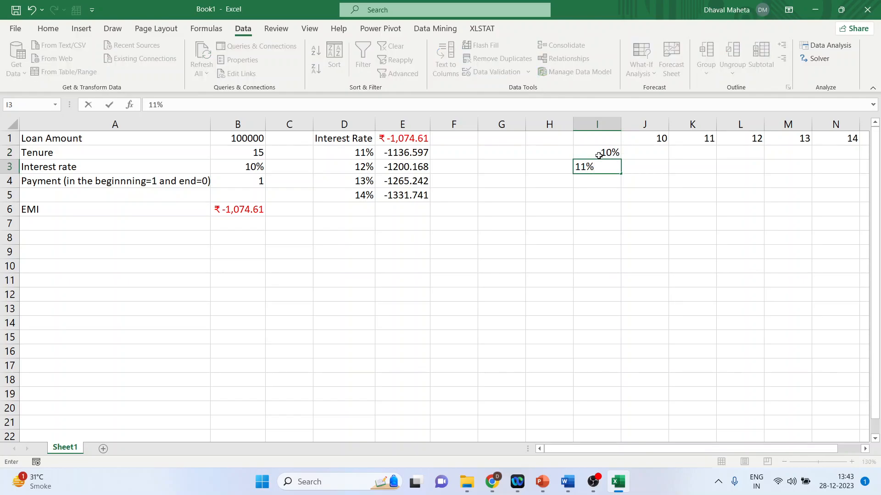
{"action": "key", "text": "Return"}
{"action": "type", "text": "12%"}
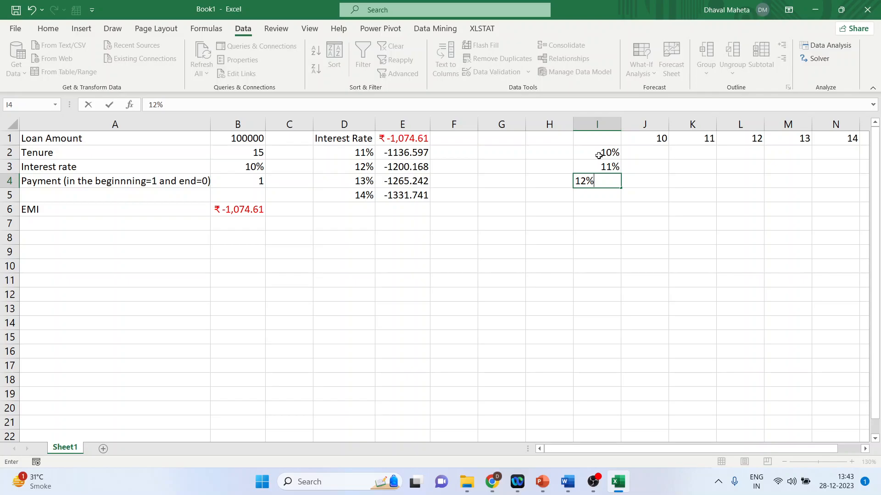
{"action": "key", "text": "Return"}
{"action": "type", "text": "1"}
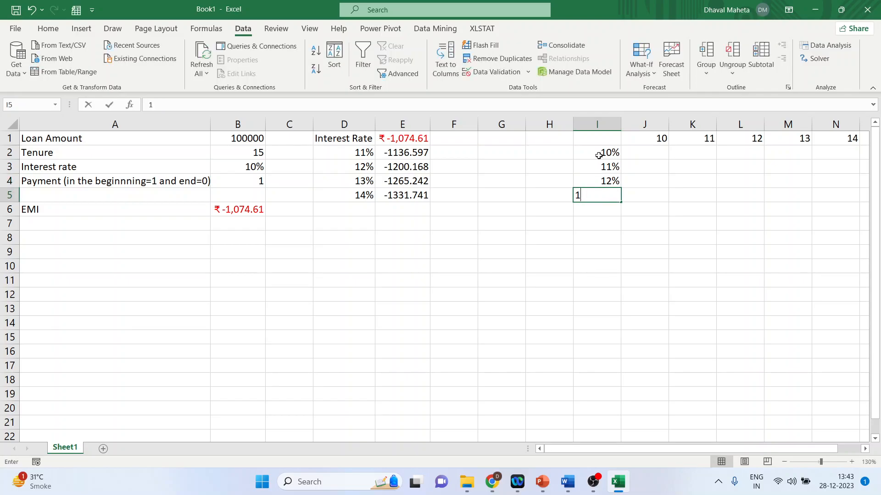
{"action": "type", "text": "3%"}
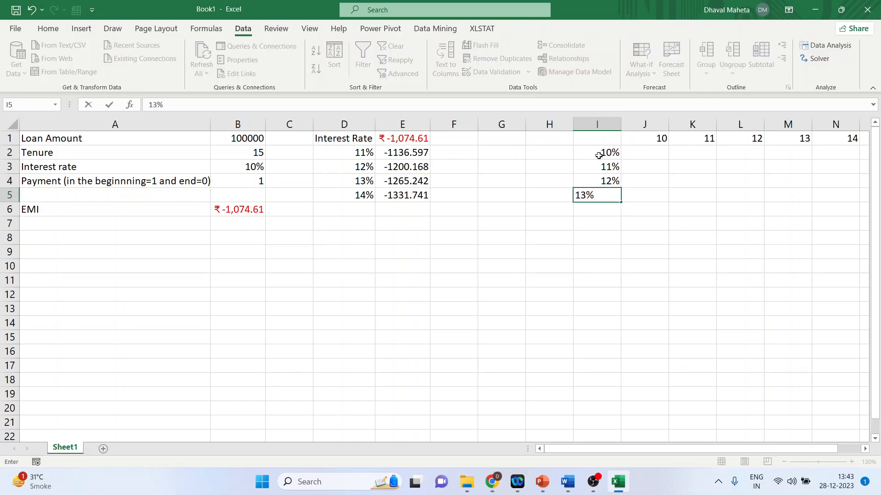
{"action": "key", "text": "Return"}
{"action": "type", "text": "14%"}
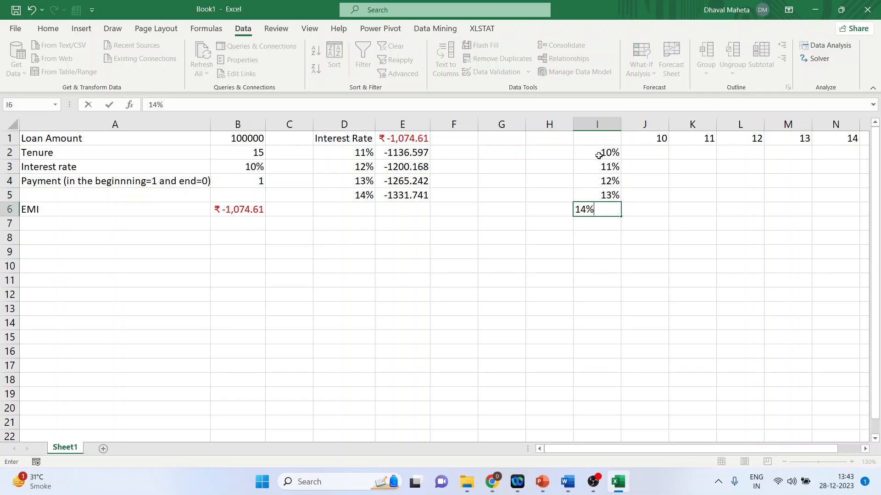
{"action": "key", "text": "Return"}
{"action": "type", "text": "15%"}
{"action": "key", "text": "ctrl+Return"}
{"action": "key", "text": "Return"}
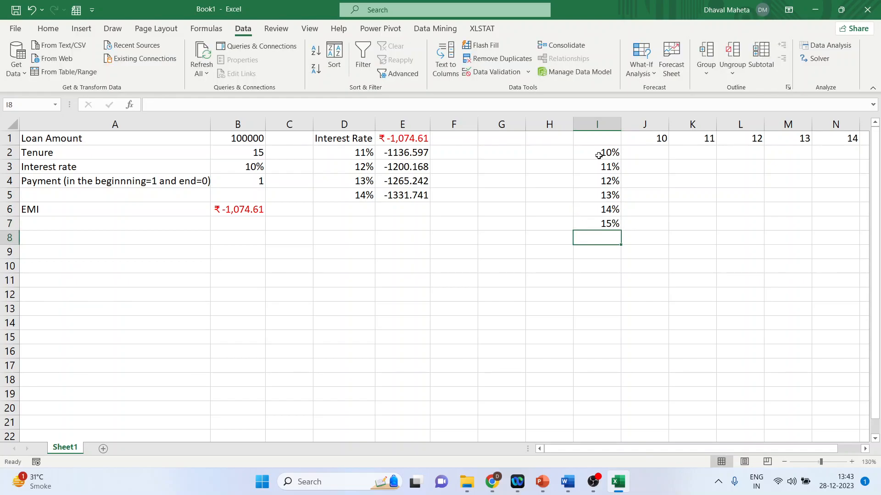
Enter =B6 in corner cell I1 to reference the EMI result.
{"action": "left_click", "coordinate": [594, 142]}
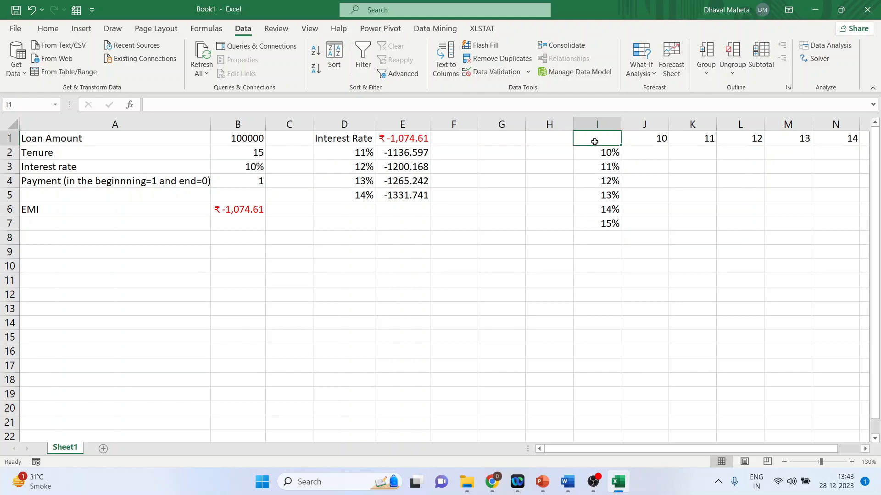
{"action": "type", "text": "=b"}
{"action": "key", "text": "Return"}
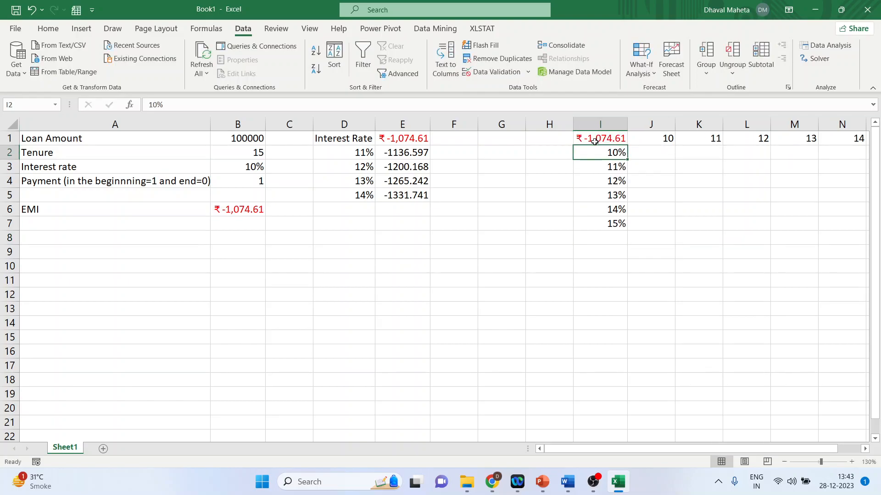
{"action": "key", "text": "ctrl+minus"}
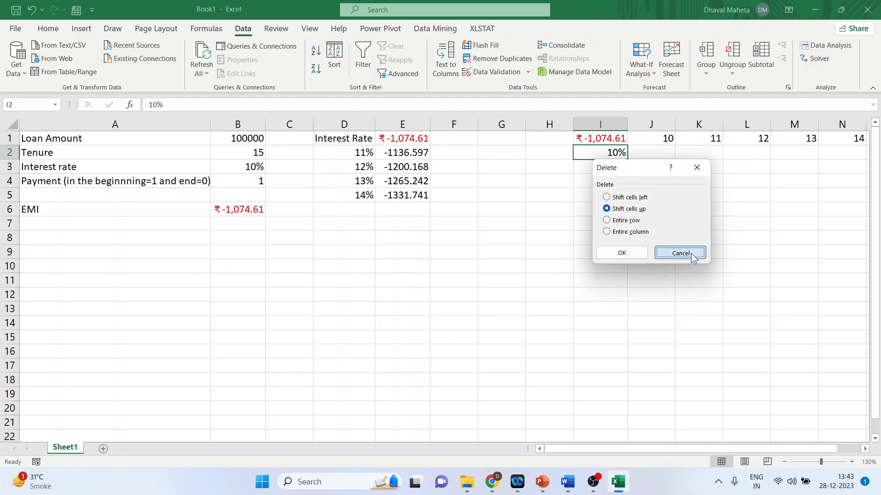
{"action": "left_click", "coordinate": [677, 253]}
{"action": "left_click_drag", "start_coordinate": [686, 450], "coordinate": [684, 450]}
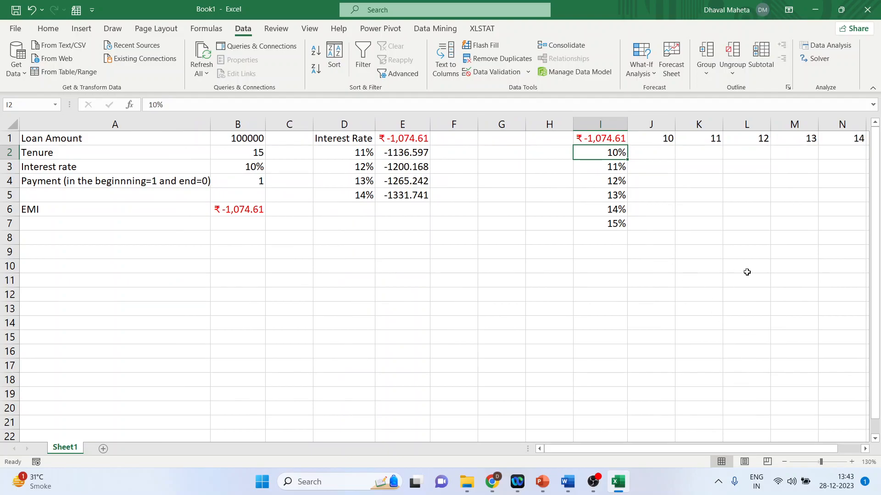
{"action": "mouse_move", "coordinate": [752, 450]}
{"action": "left_mouse_down"}
{"action": "mouse_move", "coordinate": [764, 449]}
{"action": "mouse_move", "coordinate": [750, 449]}
{"action": "left_mouse_up"}
Create a two-variable Data Table over I1:N7 with B2 as the row input cell and B3 as the column input cell.
{"action": "left_click_drag", "start_coordinate": [599, 140], "coordinate": [836, 228]}
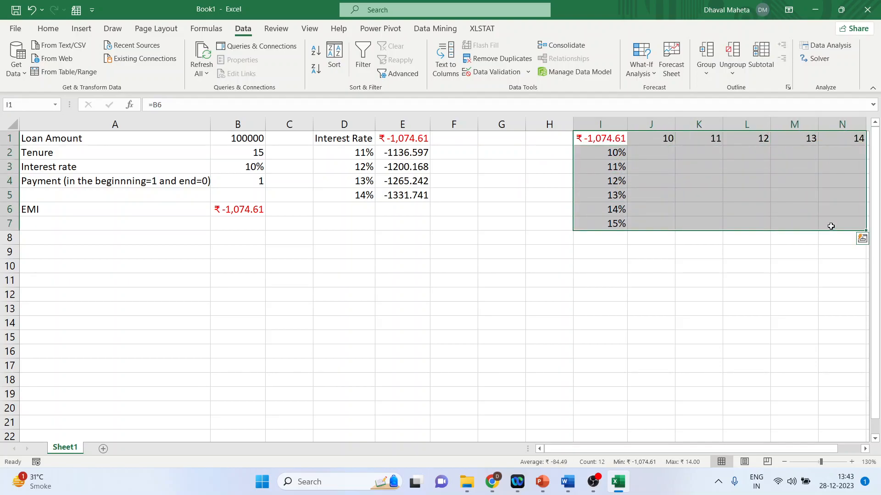
{"action": "left_click", "coordinate": [646, 73]}
{"action": "left_click", "coordinate": [664, 123]}
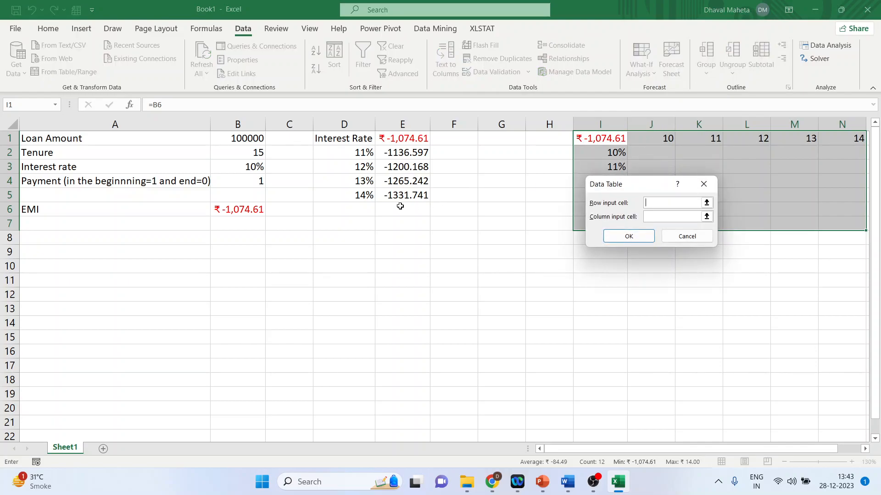
{"action": "left_click", "coordinate": [248, 152]}
{"action": "left_click", "coordinate": [658, 218]}
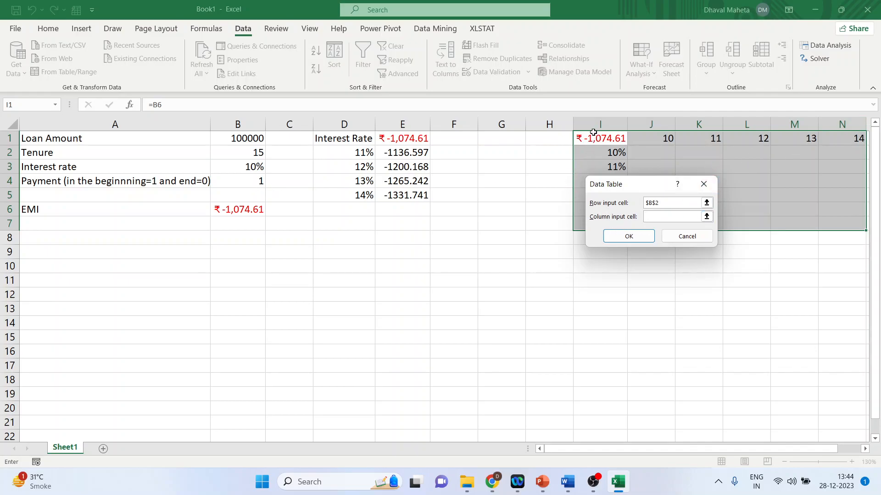
{"action": "left_click", "coordinate": [258, 167]}
{"action": "left_click", "coordinate": [649, 236]}
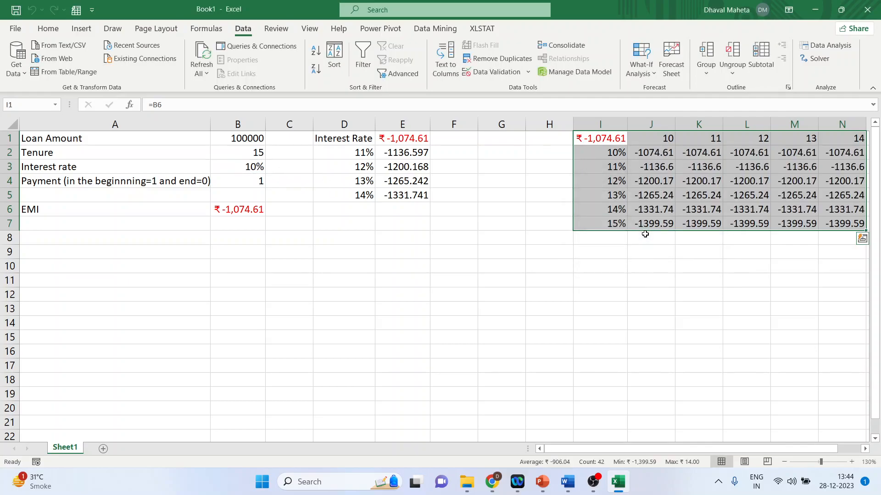
Try to delete a single cell inside the two-variable data table results.
{"action": "scroll", "coordinate": [816, 431], "scroll_direction": "right", "scroll_amount": 2}
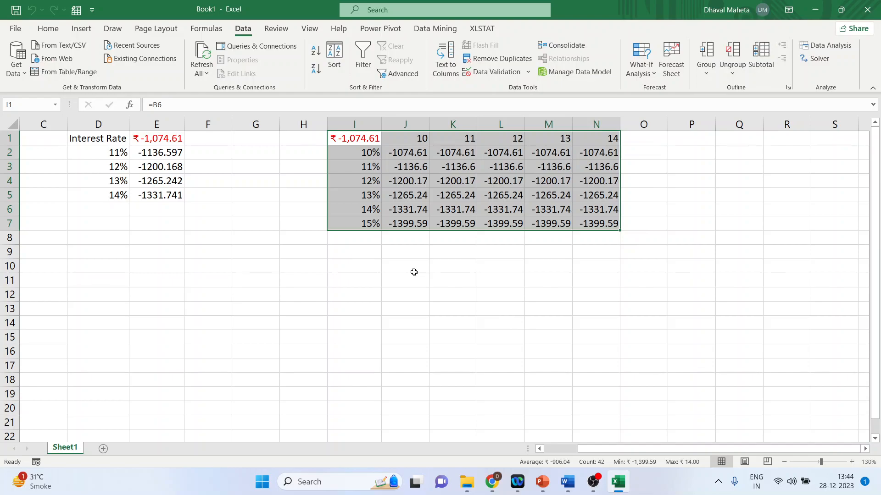
{"action": "left_click", "coordinate": [357, 183]}
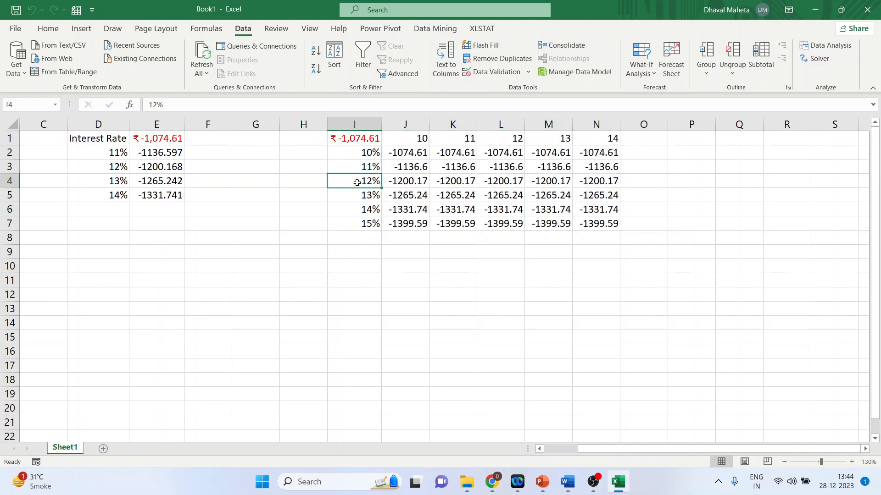
{"action": "left_click", "coordinate": [505, 183]}
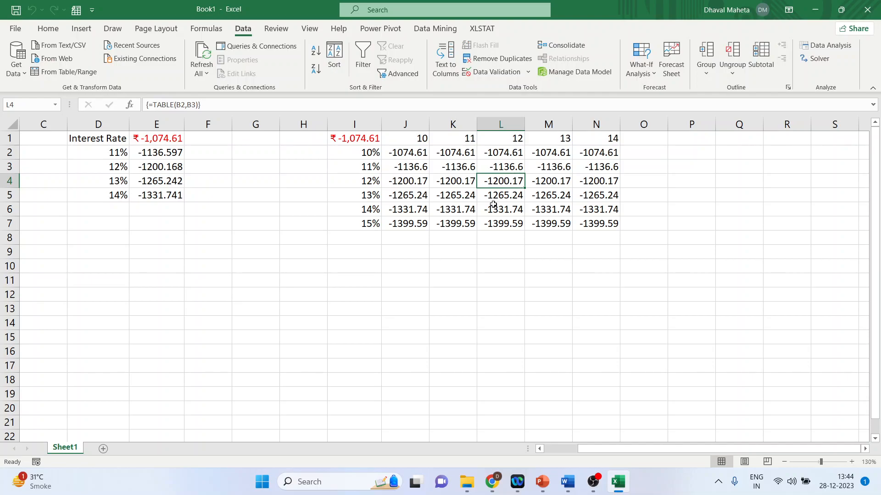
{"action": "key", "text": "ctrl+minus"}
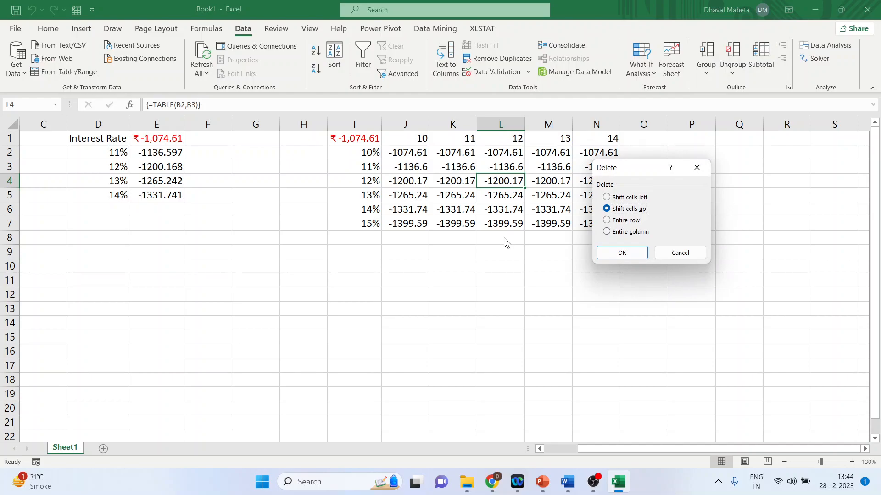
{"action": "left_click", "coordinate": [680, 253]}
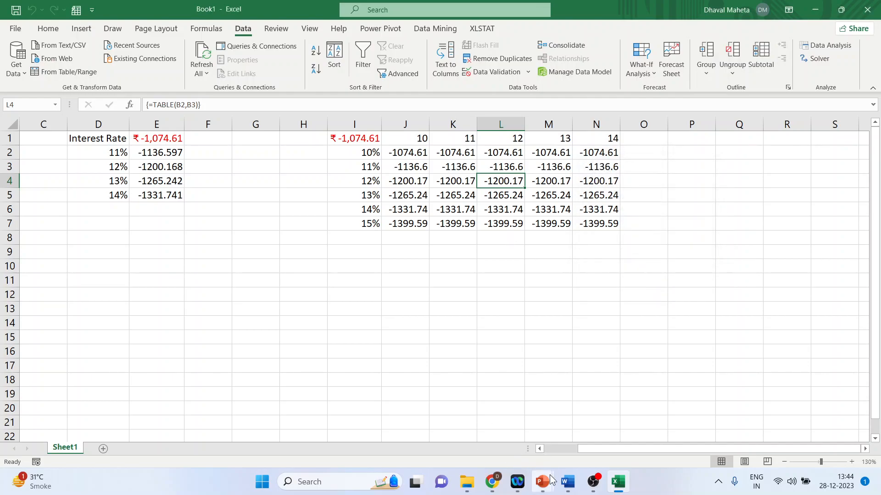
Switch to PowerPoint and start the slideshow from the Thank you slide.
{"action": "mouse_move", "coordinate": [542, 481]}
{"action": "left_click", "coordinate": [590, 449]}
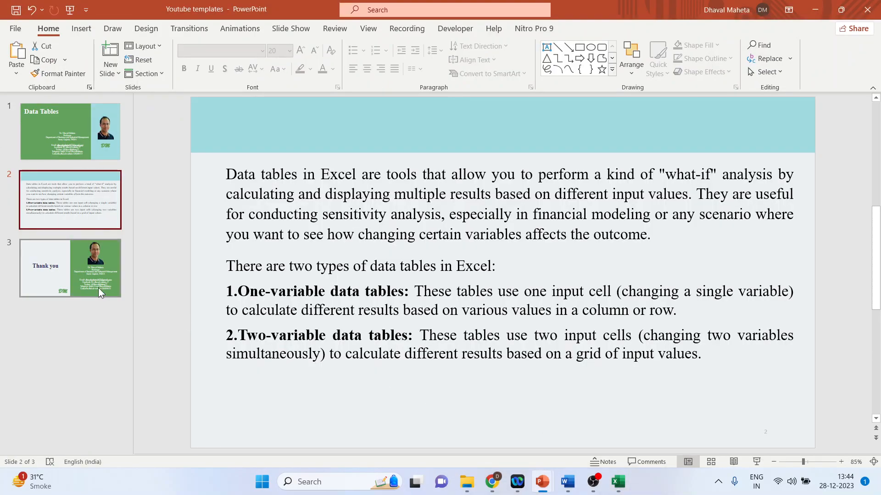
{"action": "left_click", "coordinate": [76, 284]}
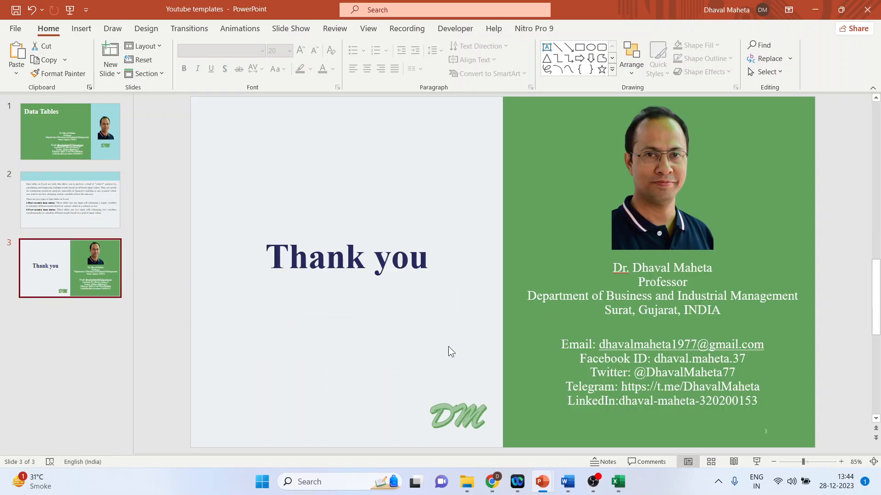
{"action": "left_click", "coordinate": [756, 462]}
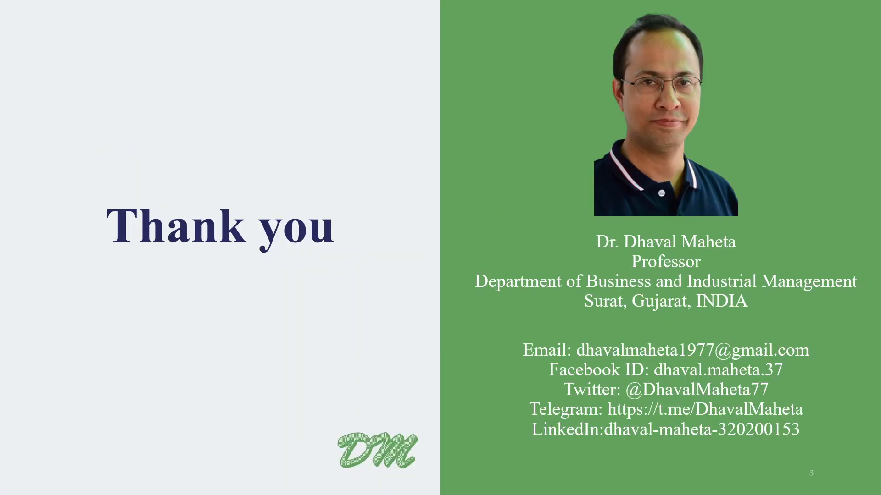